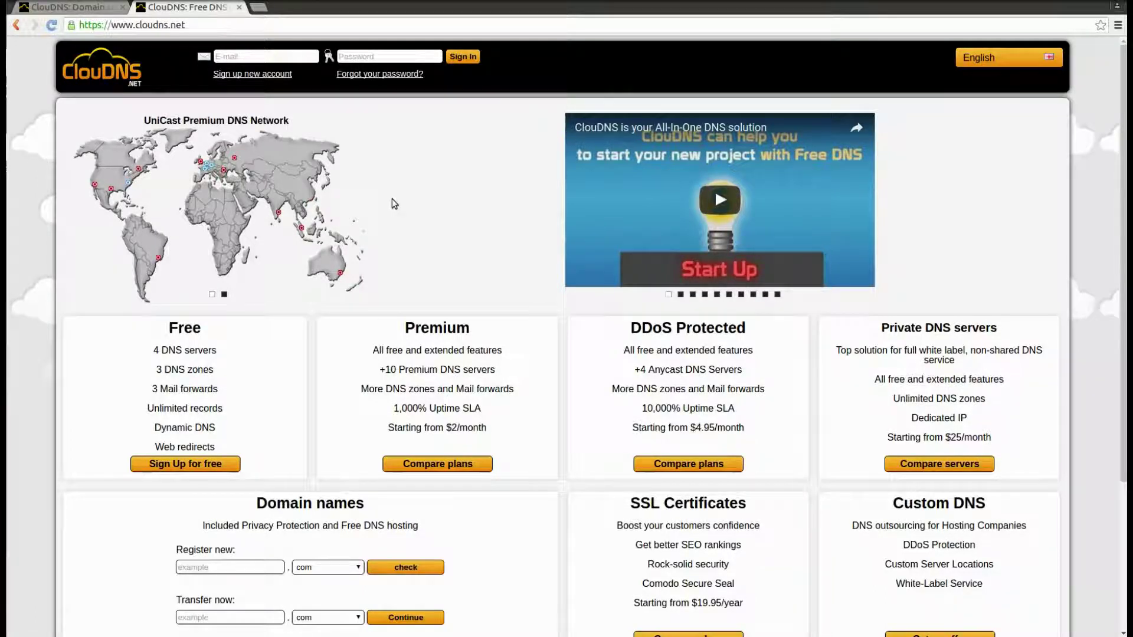
# - Sign in to ClouDNS with the account e-mail and password
pyautogui.click(288, 57)
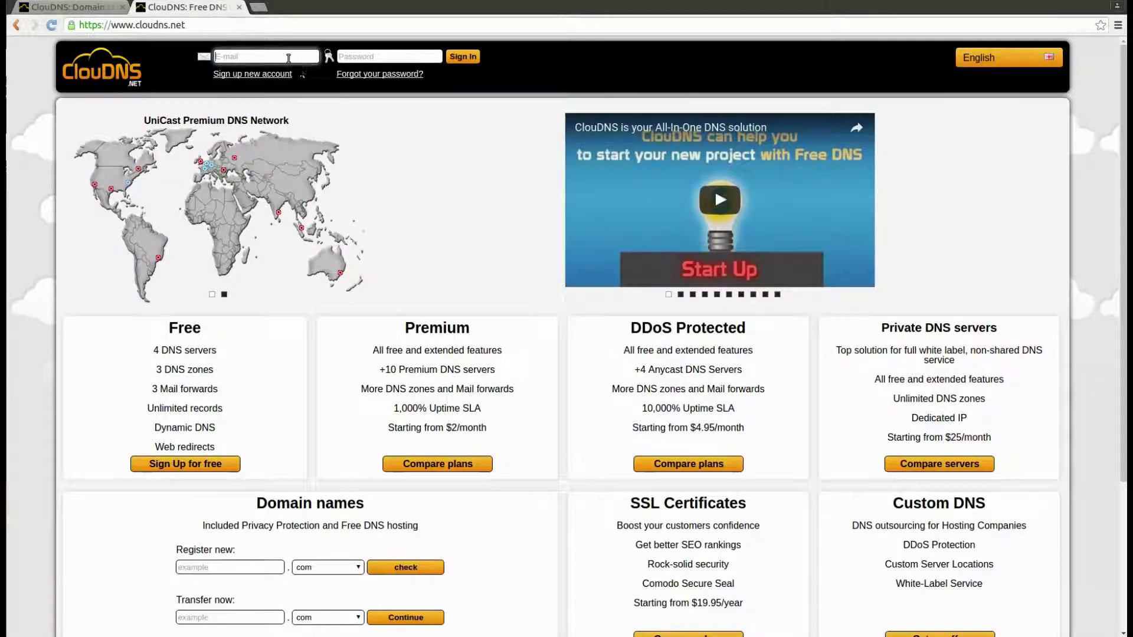
pyautogui.click(366, 166)
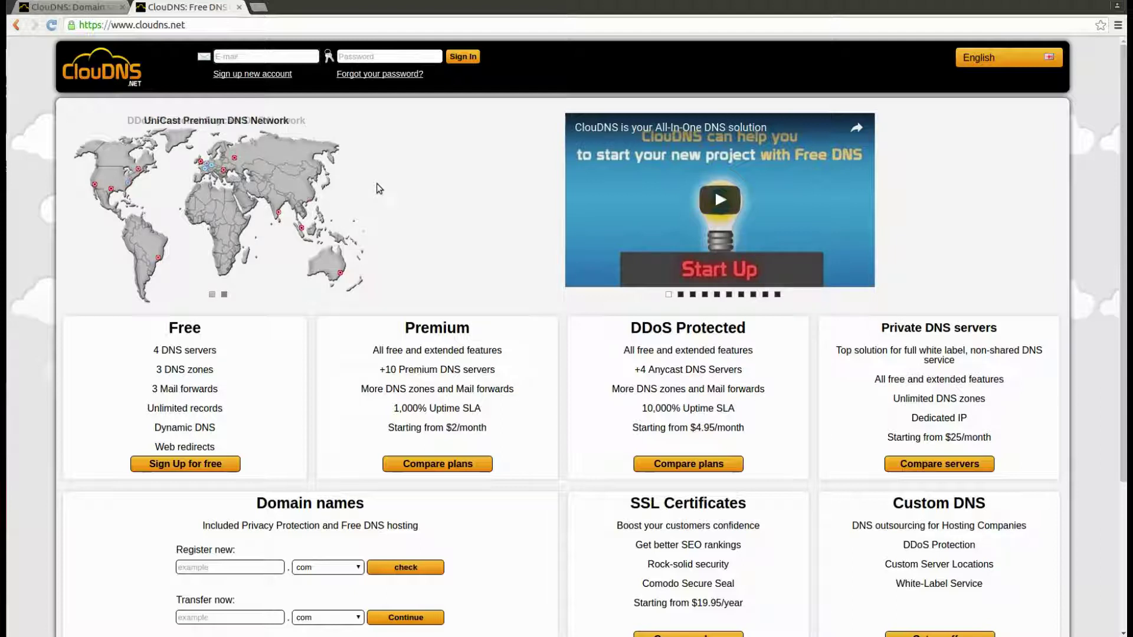
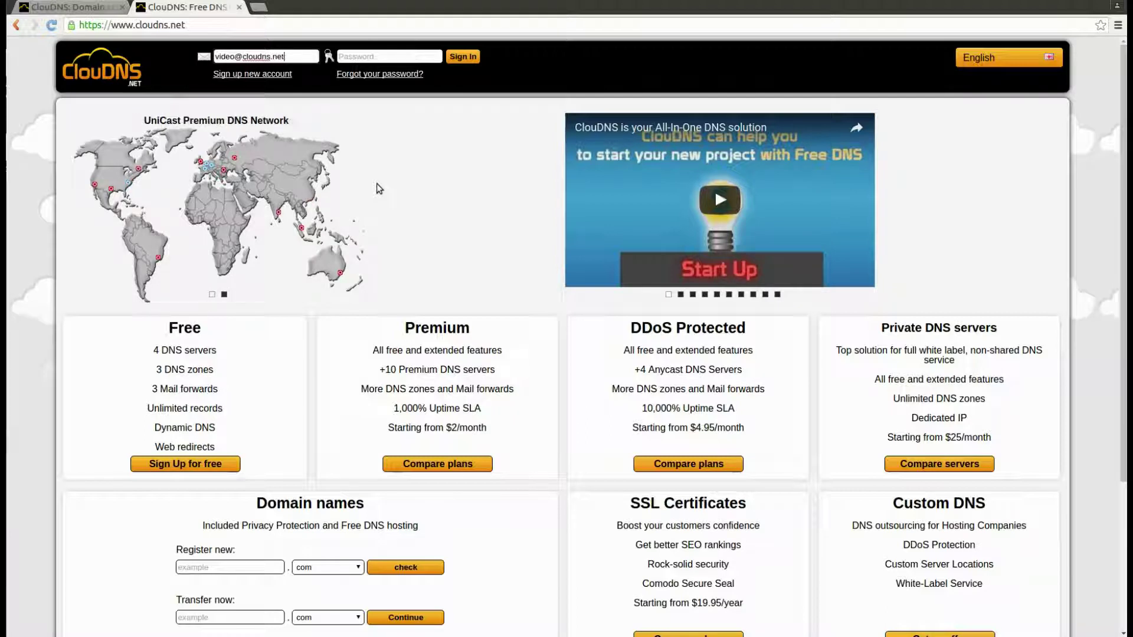
pyautogui.click(383, 57)
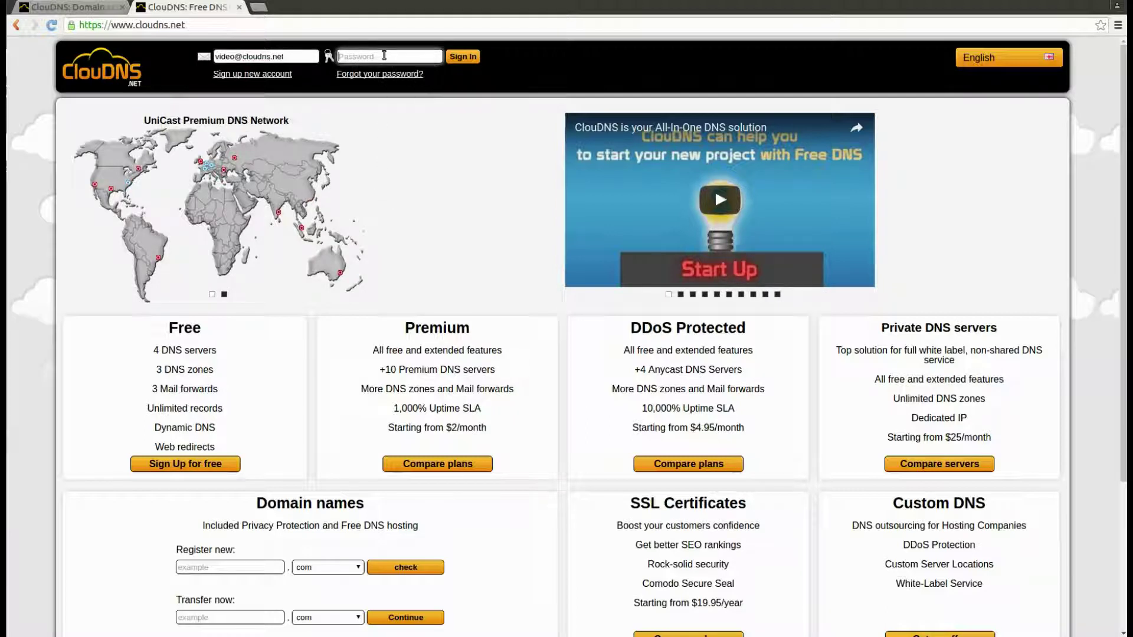
pyautogui.write('**')
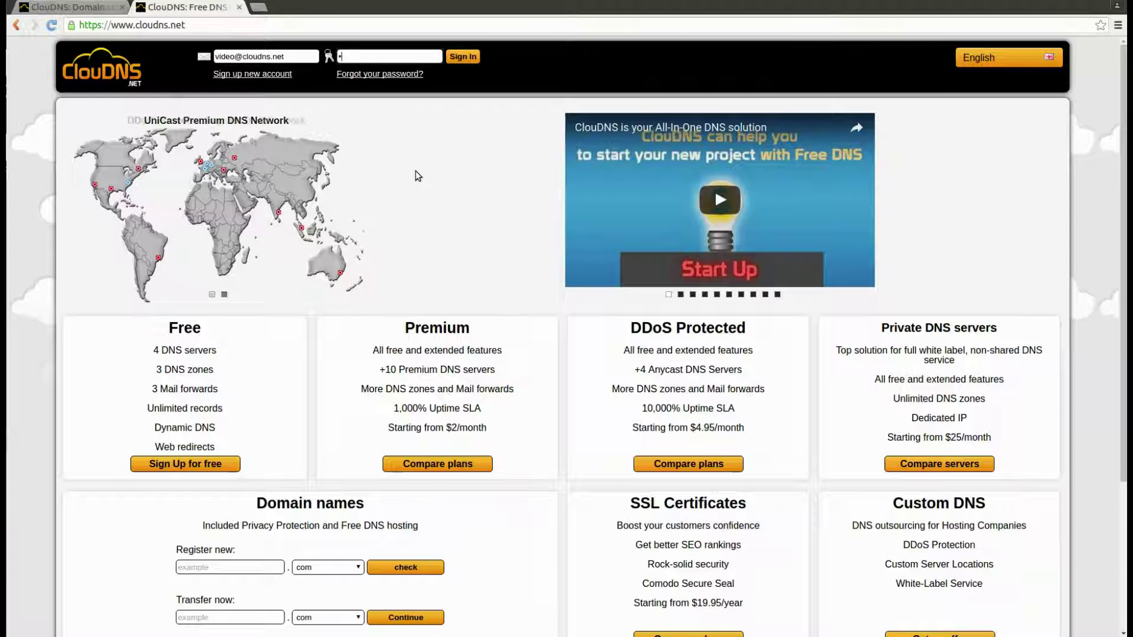
pyautogui.write('*****')
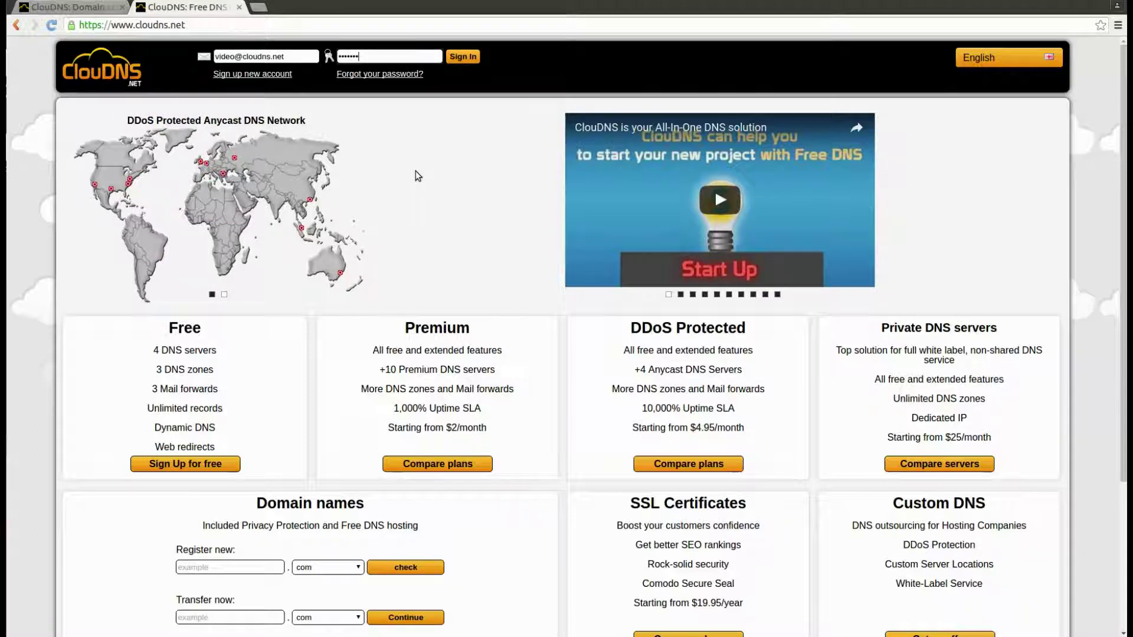
pyautogui.write('**')
pyautogui.click(469, 58)
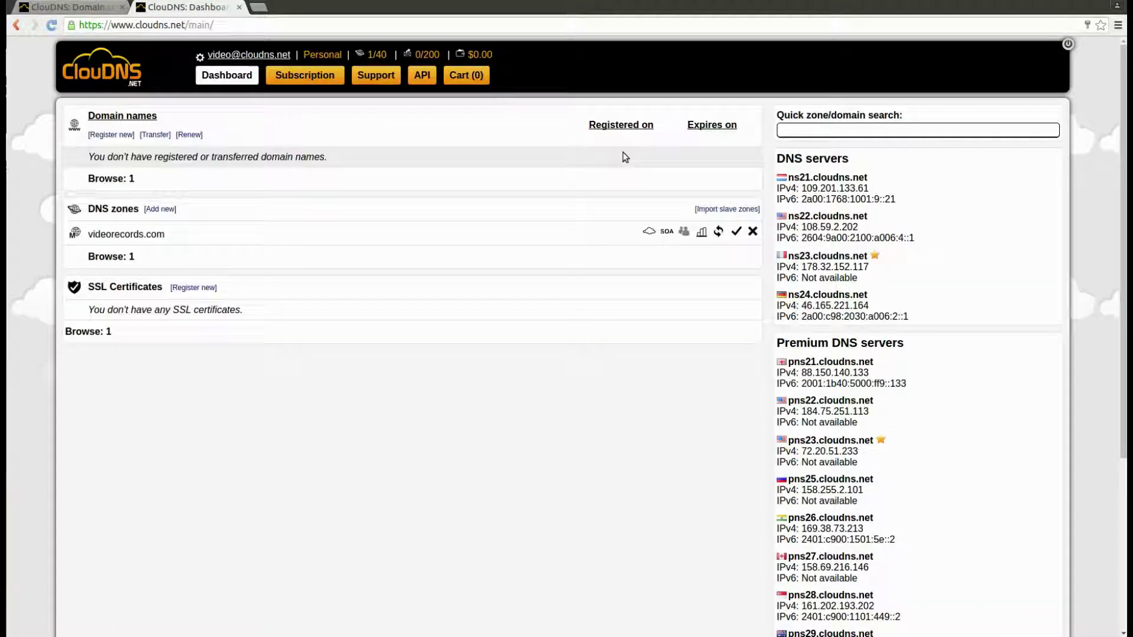
# - Open the videorecords.com DNS zone from the dashboard
pyautogui.click(142, 234)
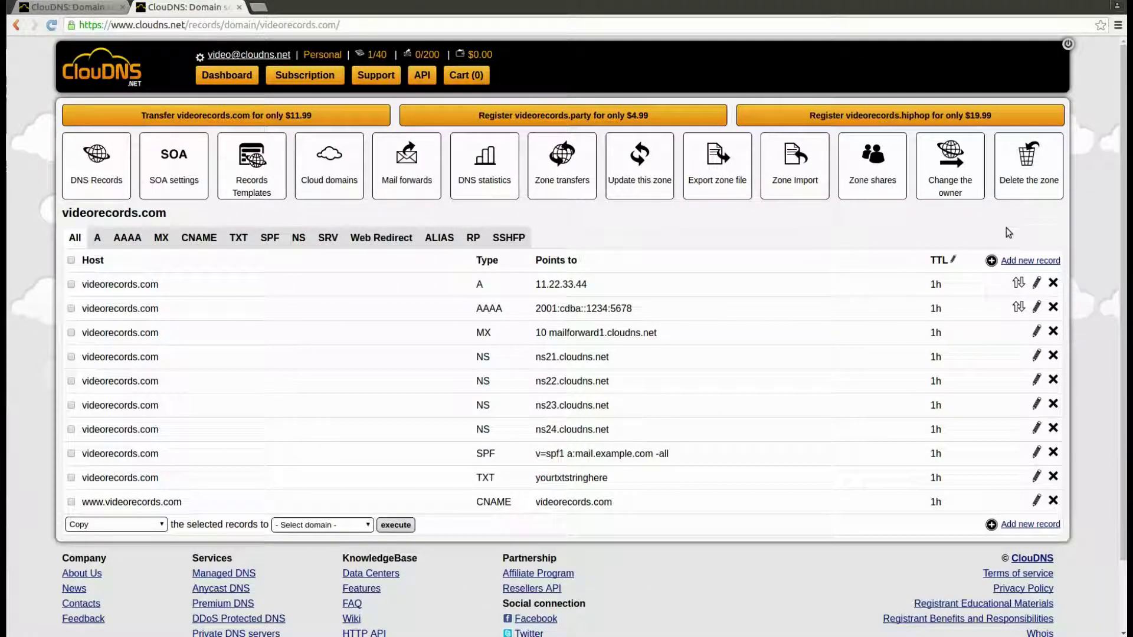
# - Start a new record in videorecords.com and set its type to Web Redirect
pyautogui.click(1021, 262)
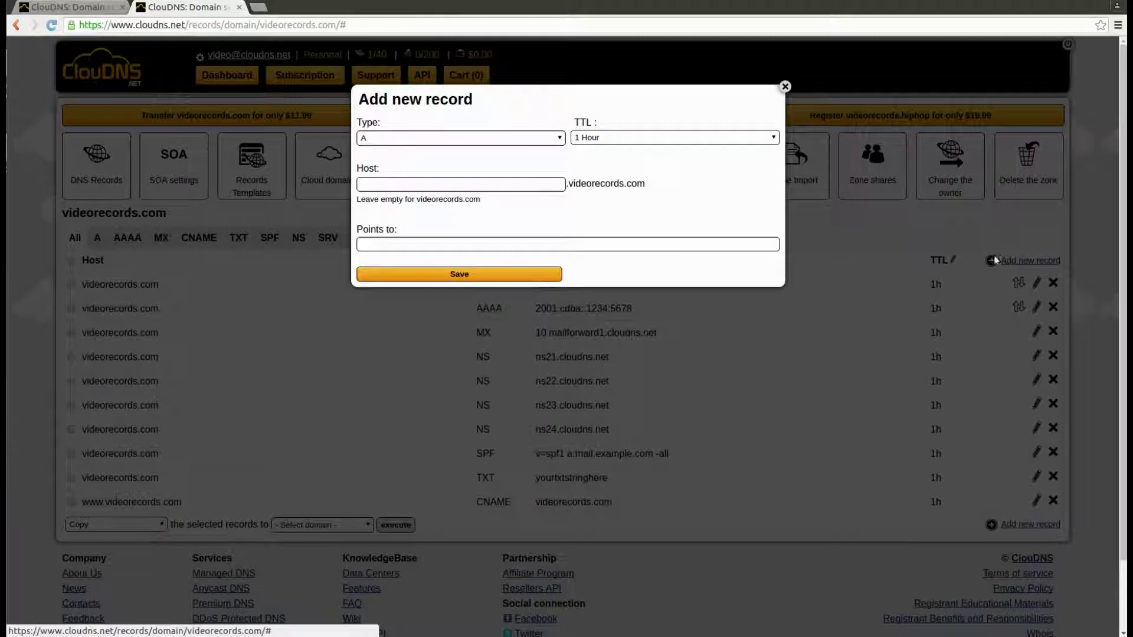
pyautogui.click(560, 139)
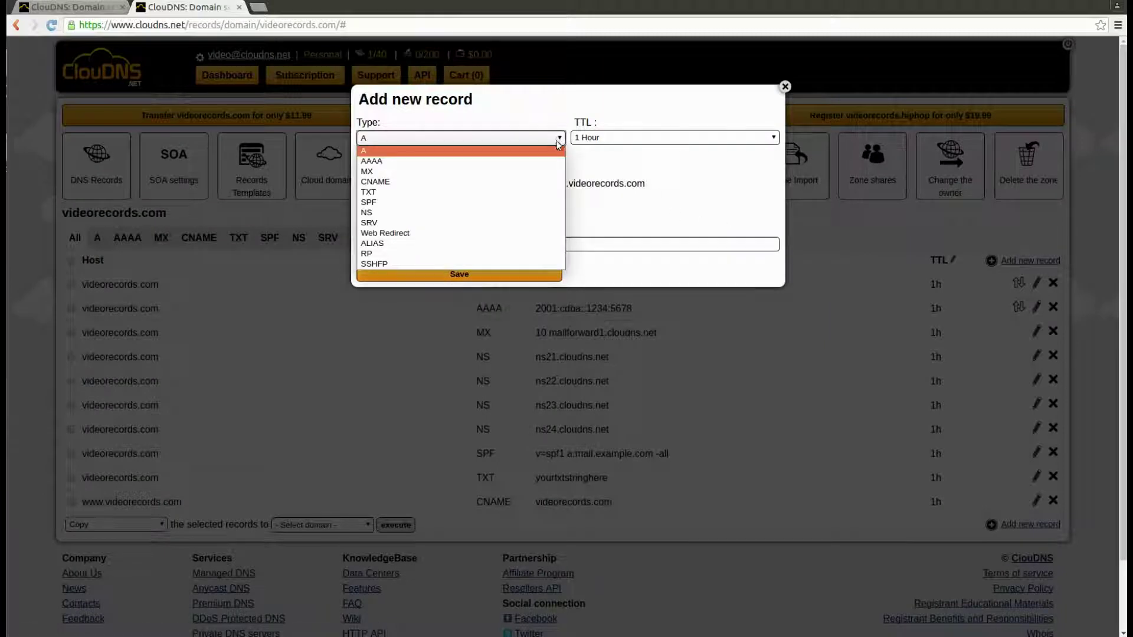
pyautogui.click(474, 237)
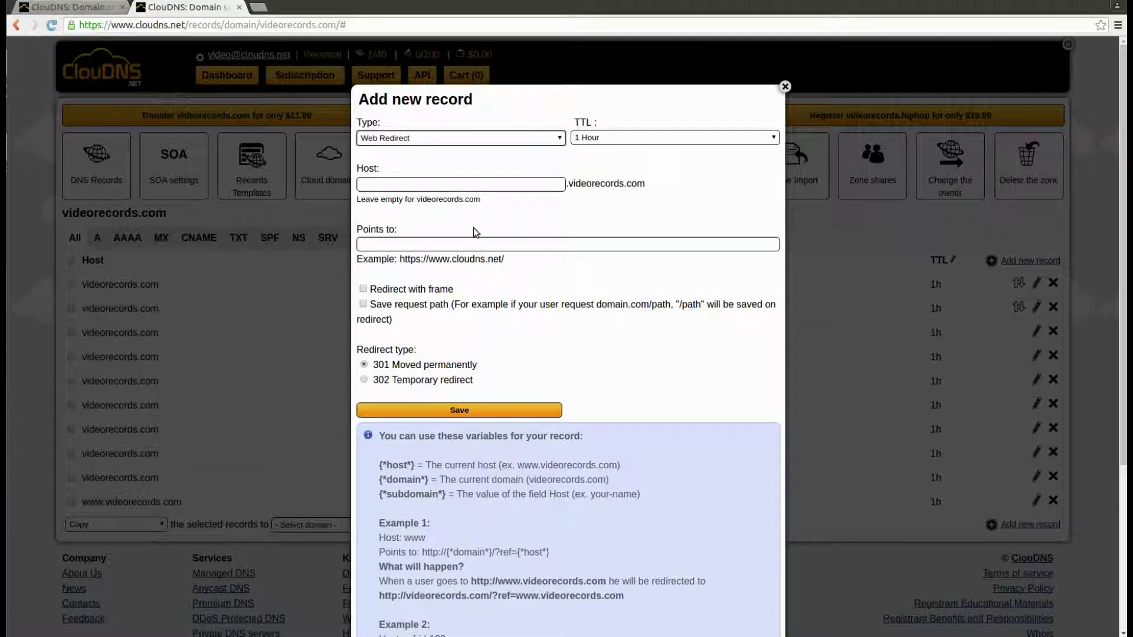
pyautogui.click(379, 186)
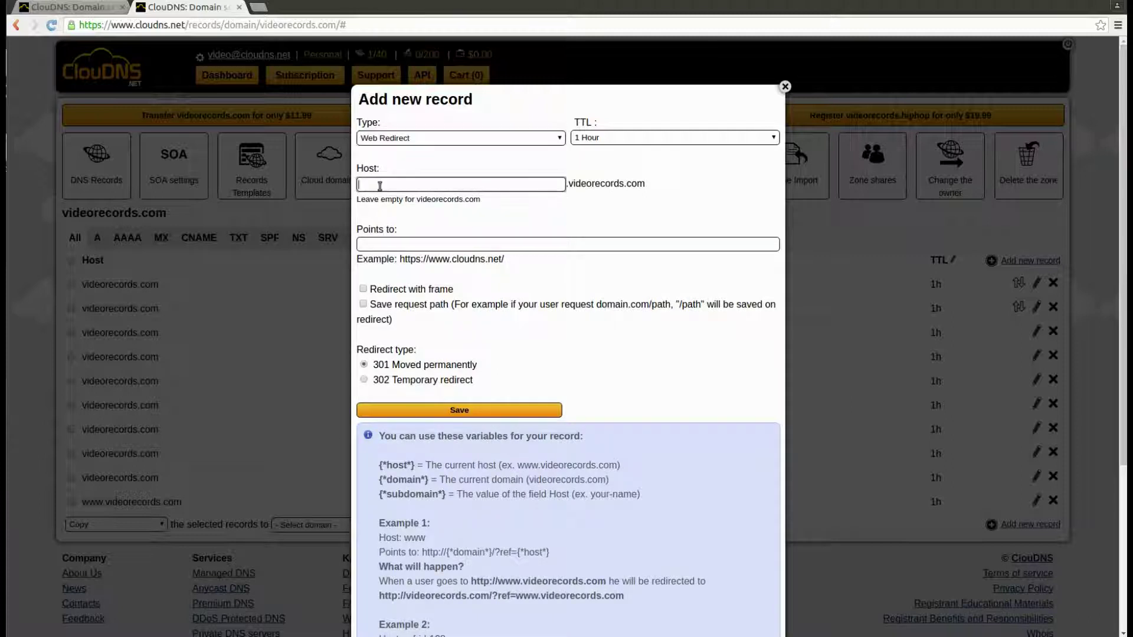
pyautogui.write('ww')
pyautogui.write('w')
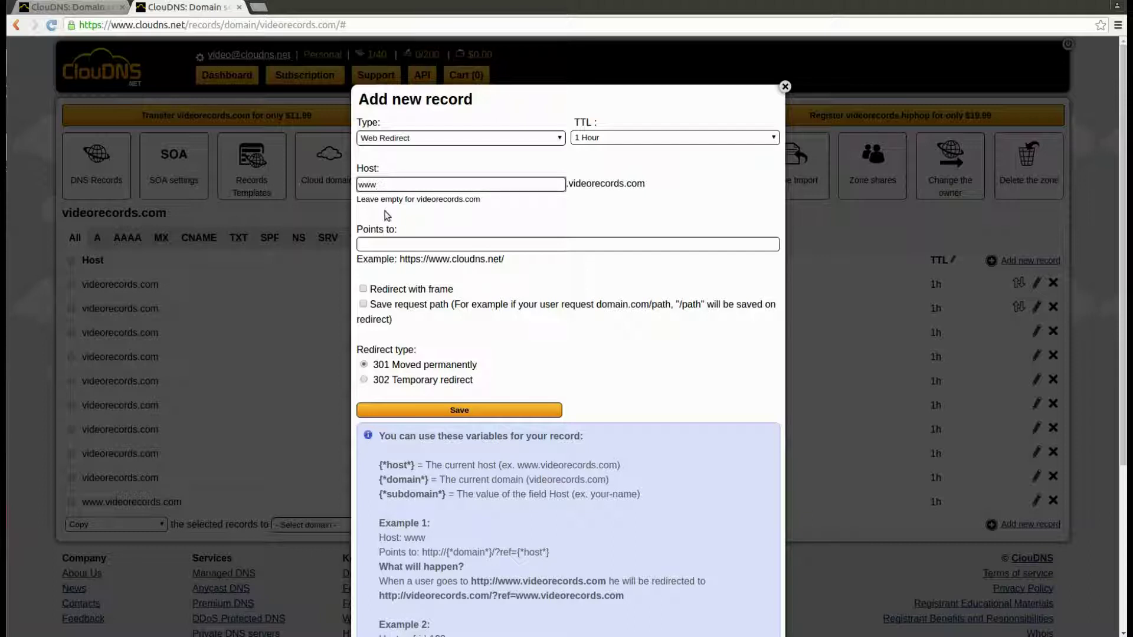
pyautogui.click(396, 243)
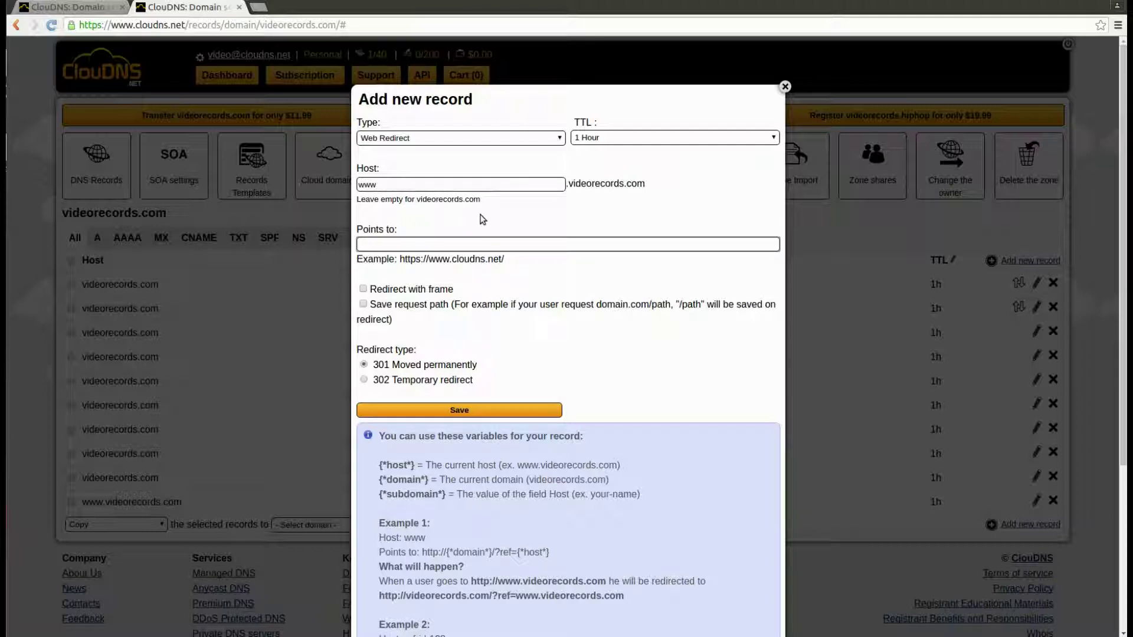
pyautogui.write('https')
pyautogui.write('://clo')
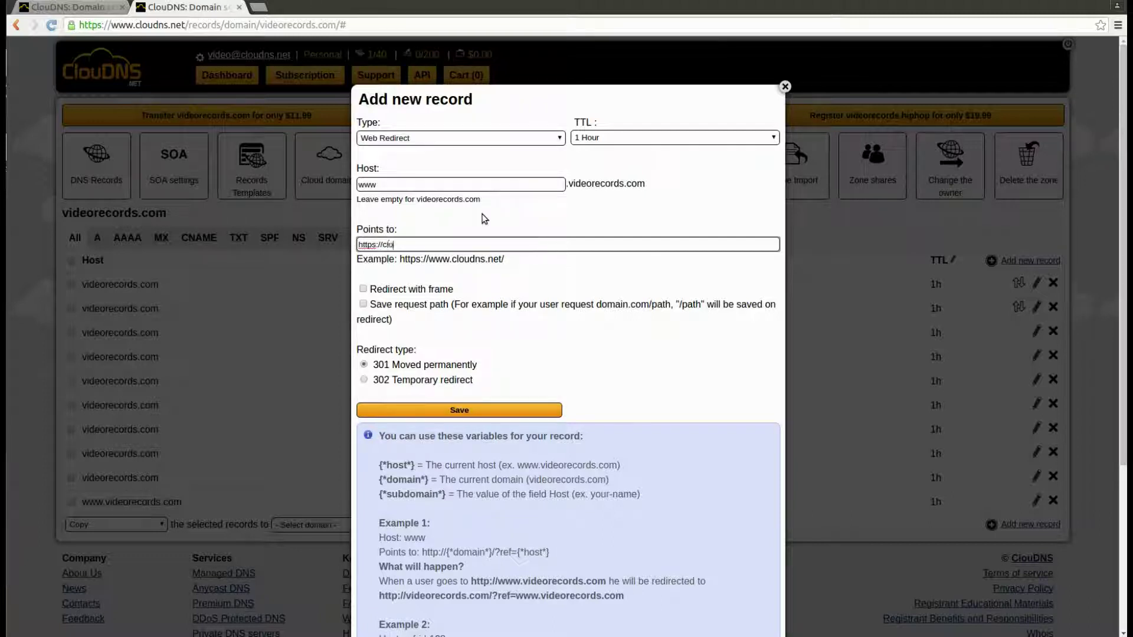
pyautogui.write('udns.net')
pyautogui.click(443, 412)
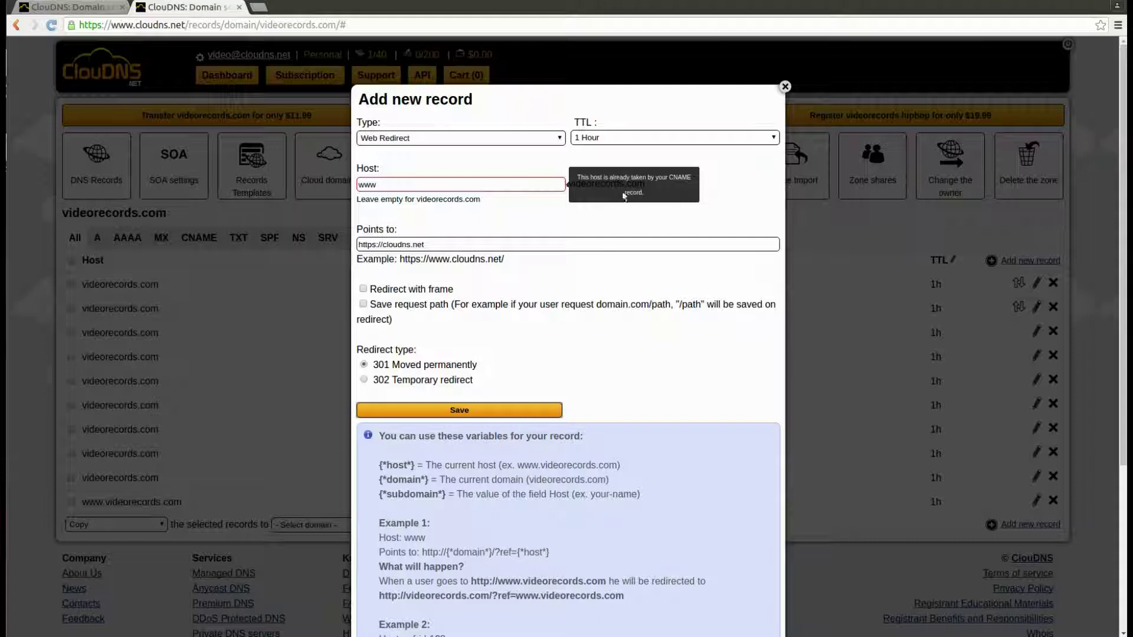
# - Erase the rejected www host name from the Host field
pyautogui.click(546, 186)
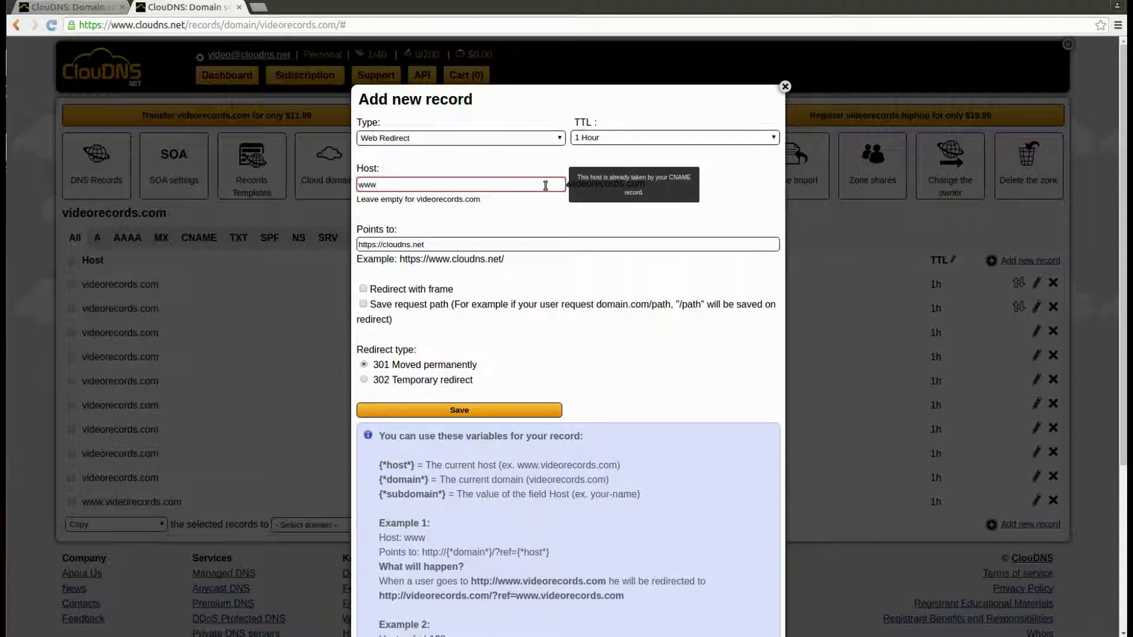
pyautogui.press('BackSpace')
pyautogui.press('BackSpace')
pyautogui.press('BackSpace')
pyautogui.write('h')
pyautogui.write('ost')
pyautogui.click(474, 410)
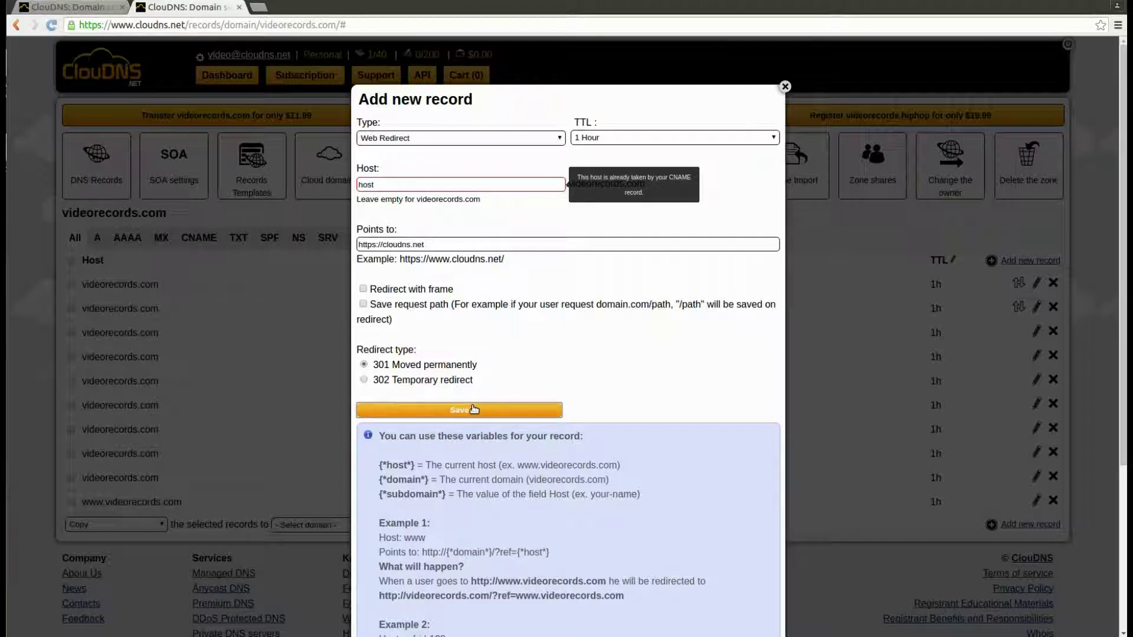